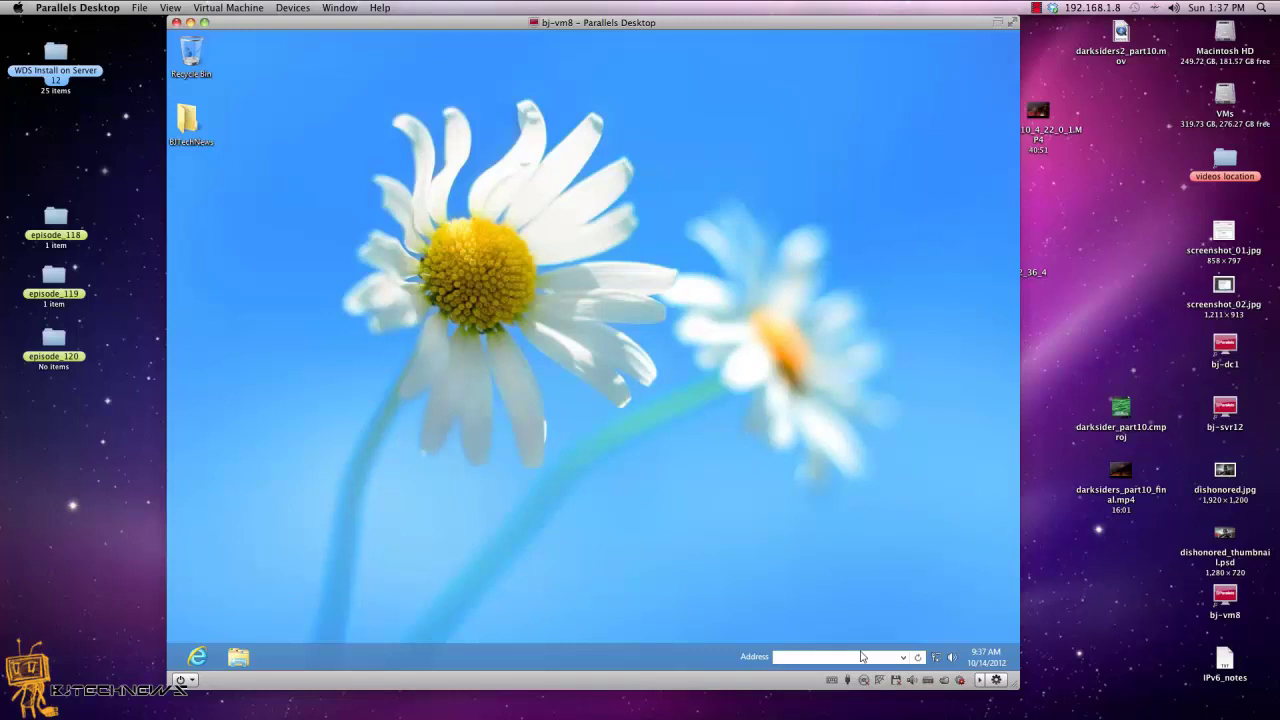
Step: Use PC settings > General > Advanced startup 'Restart now' to reboot Windows 8 into recovery options
mouse_move(1018, 32)
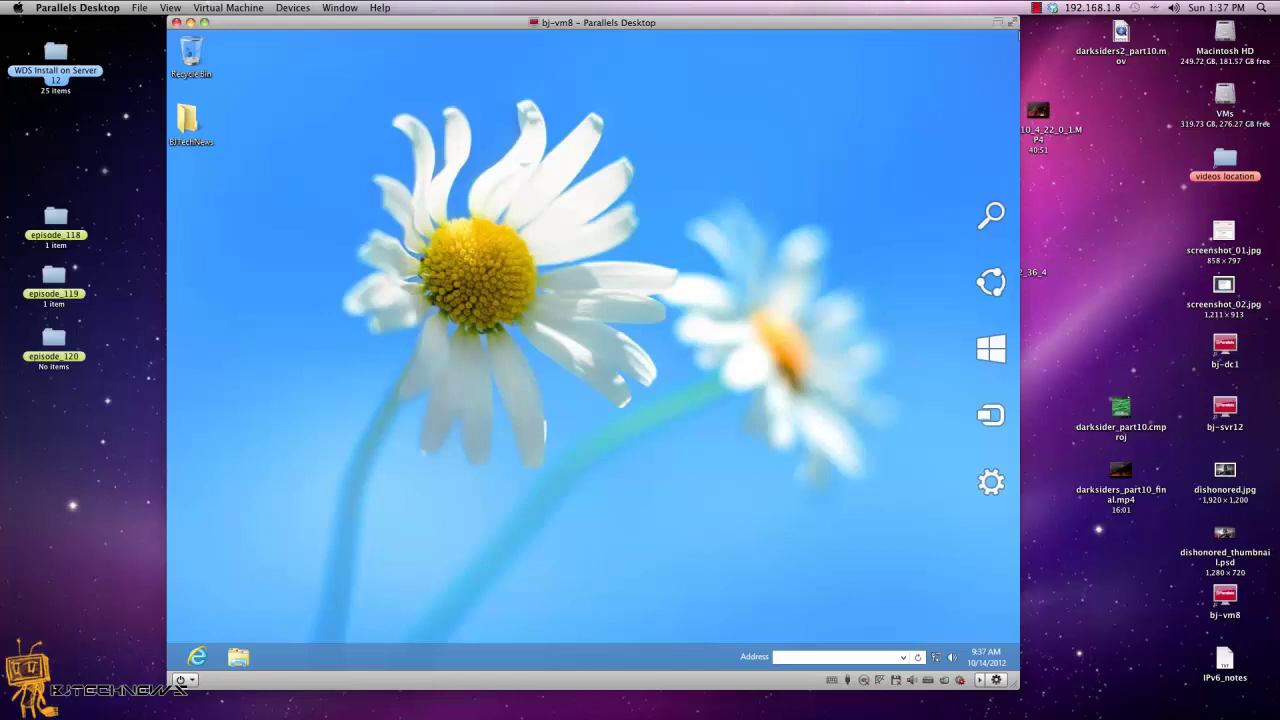
click(994, 484)
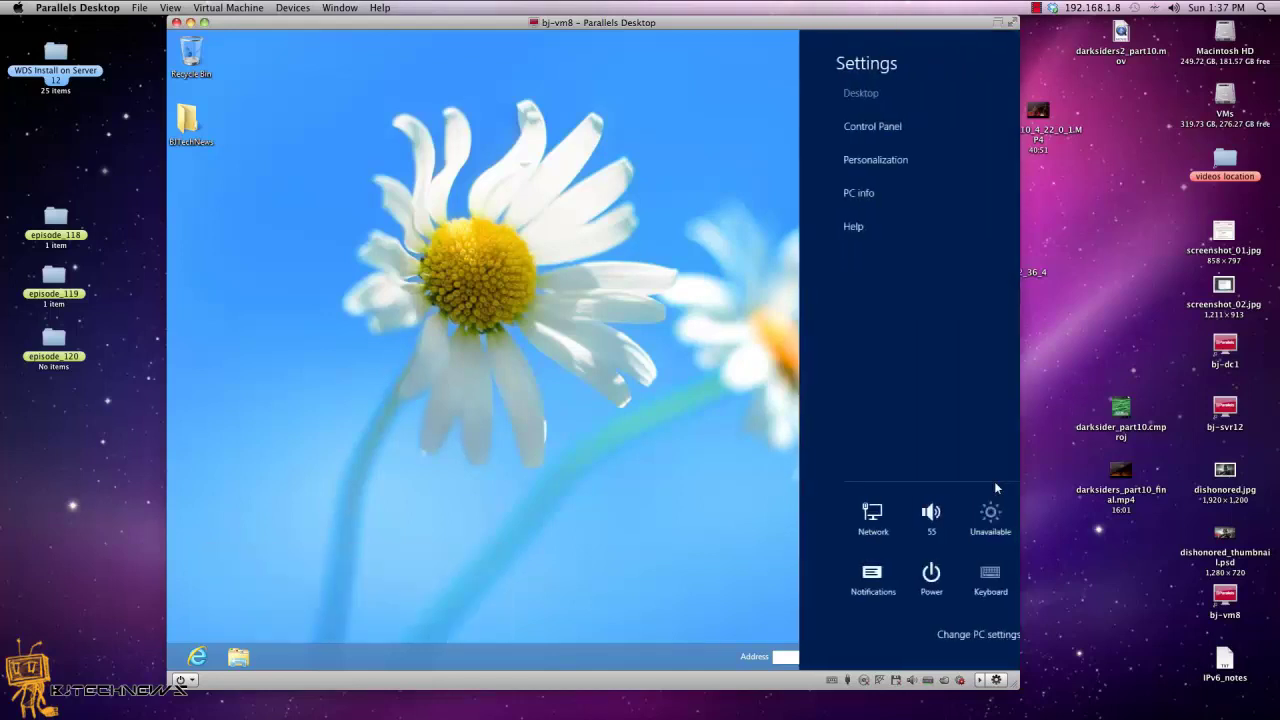
click(950, 645)
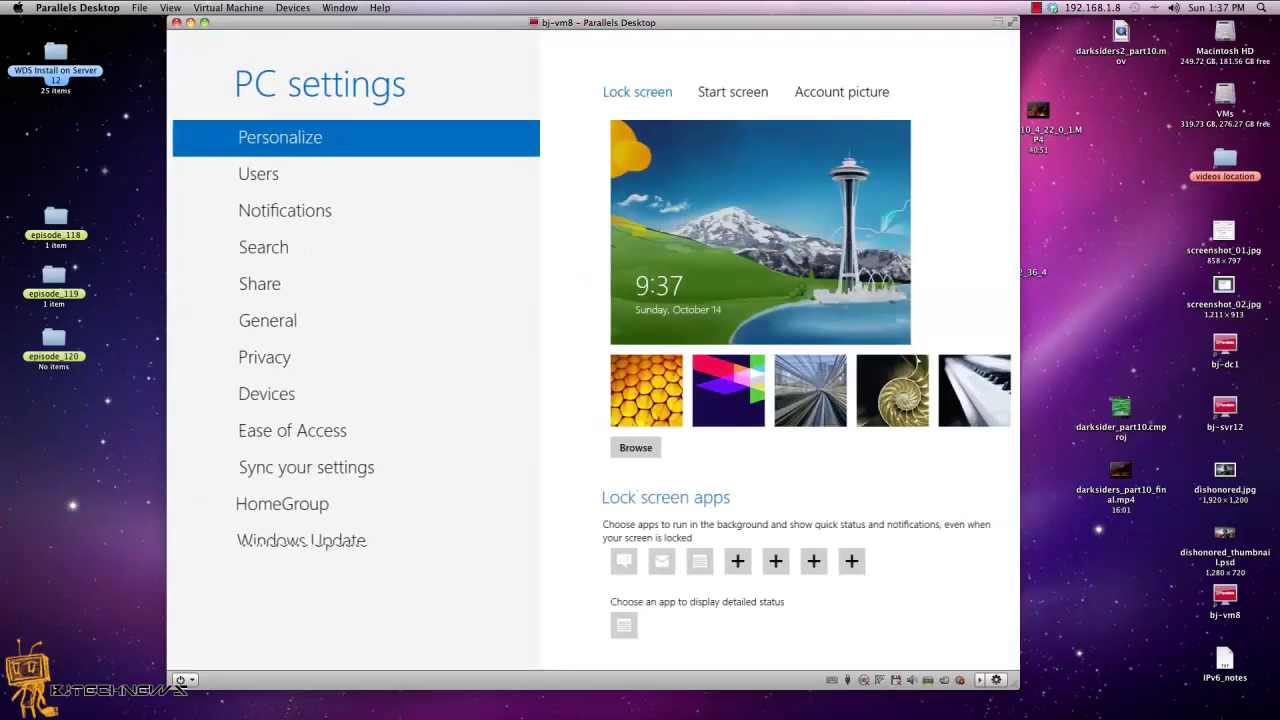
click(517, 322)
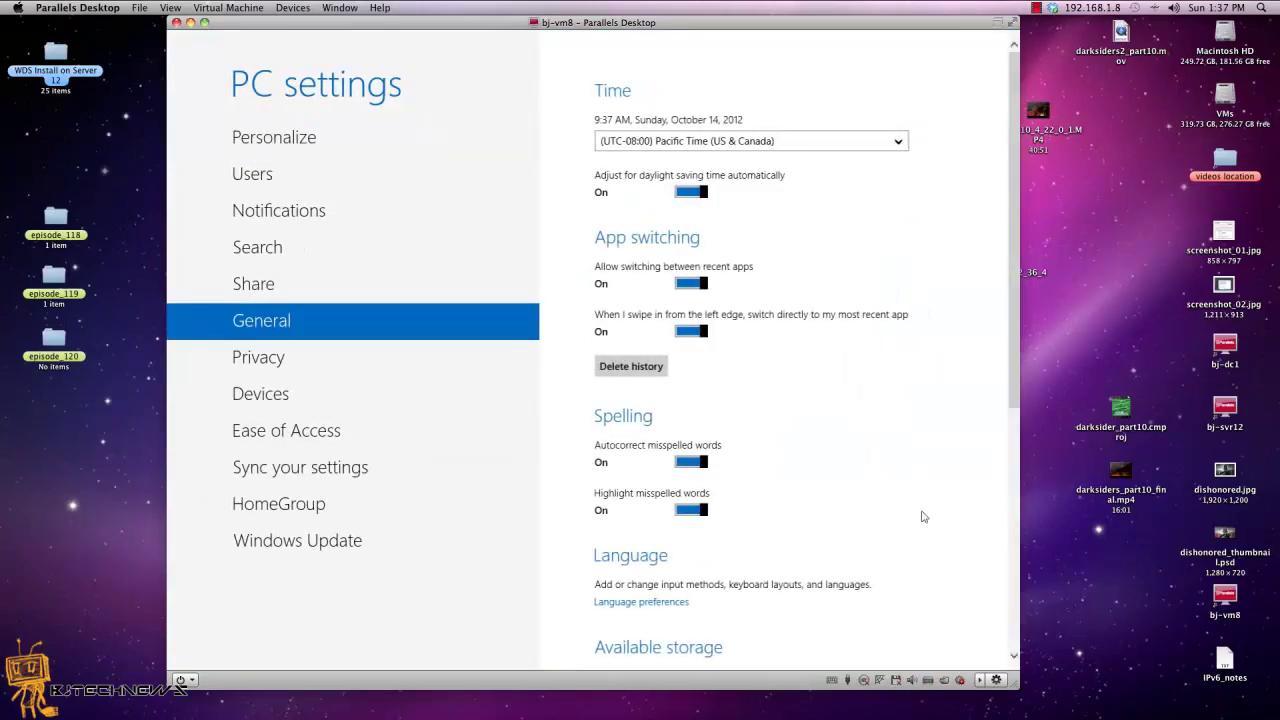
scroll(923, 491, down, 5)
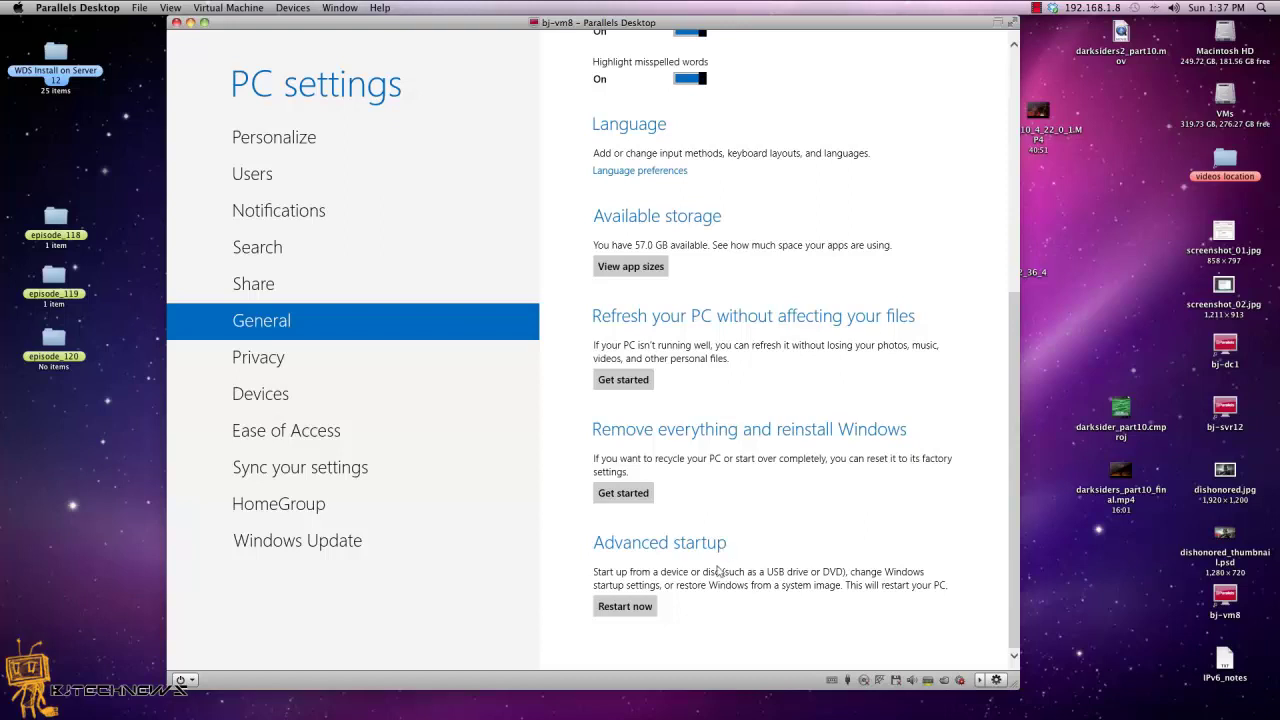
click(649, 609)
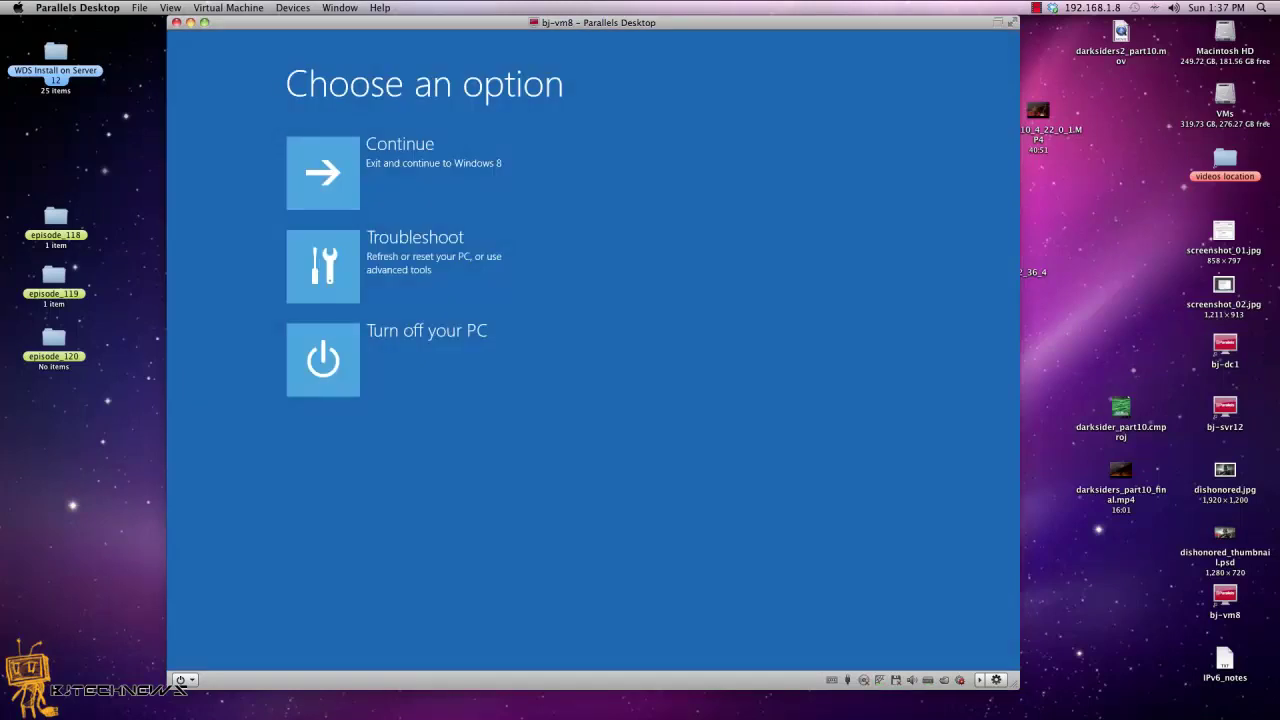
Step: Go through Troubleshoot > Advanced options > Startup Settings and restart into the boot options list
click(398, 268)
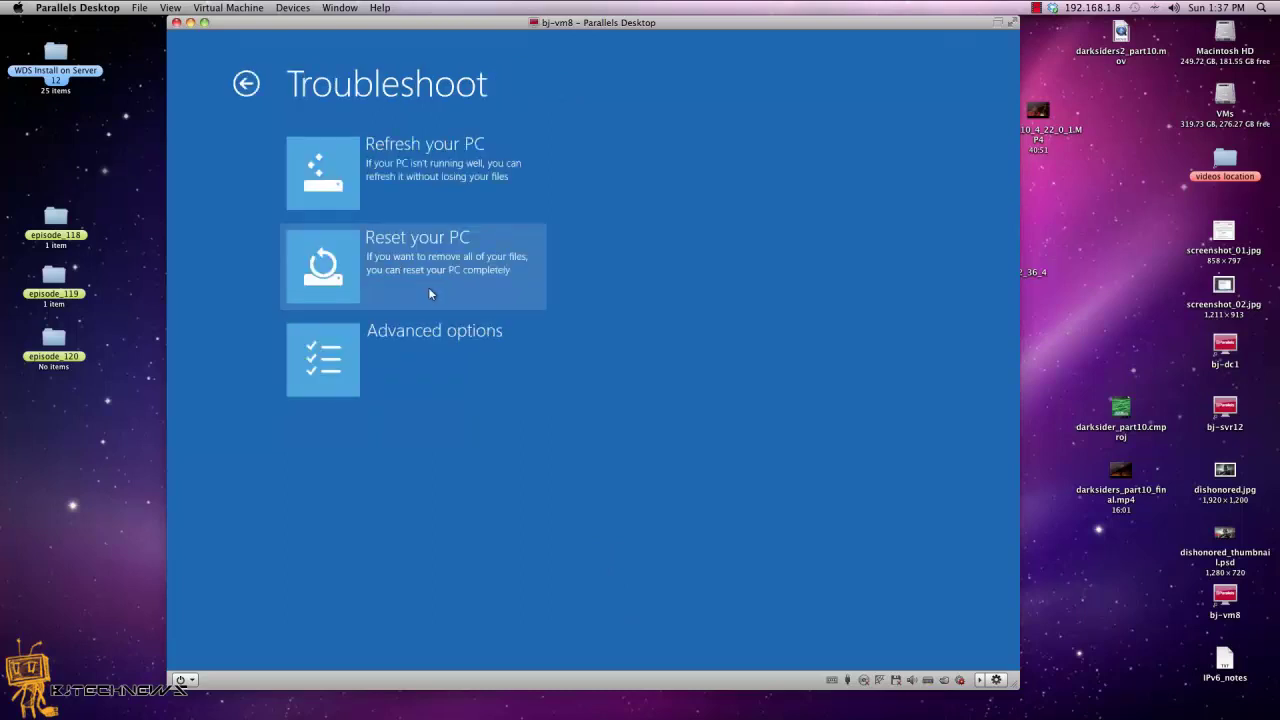
click(445, 335)
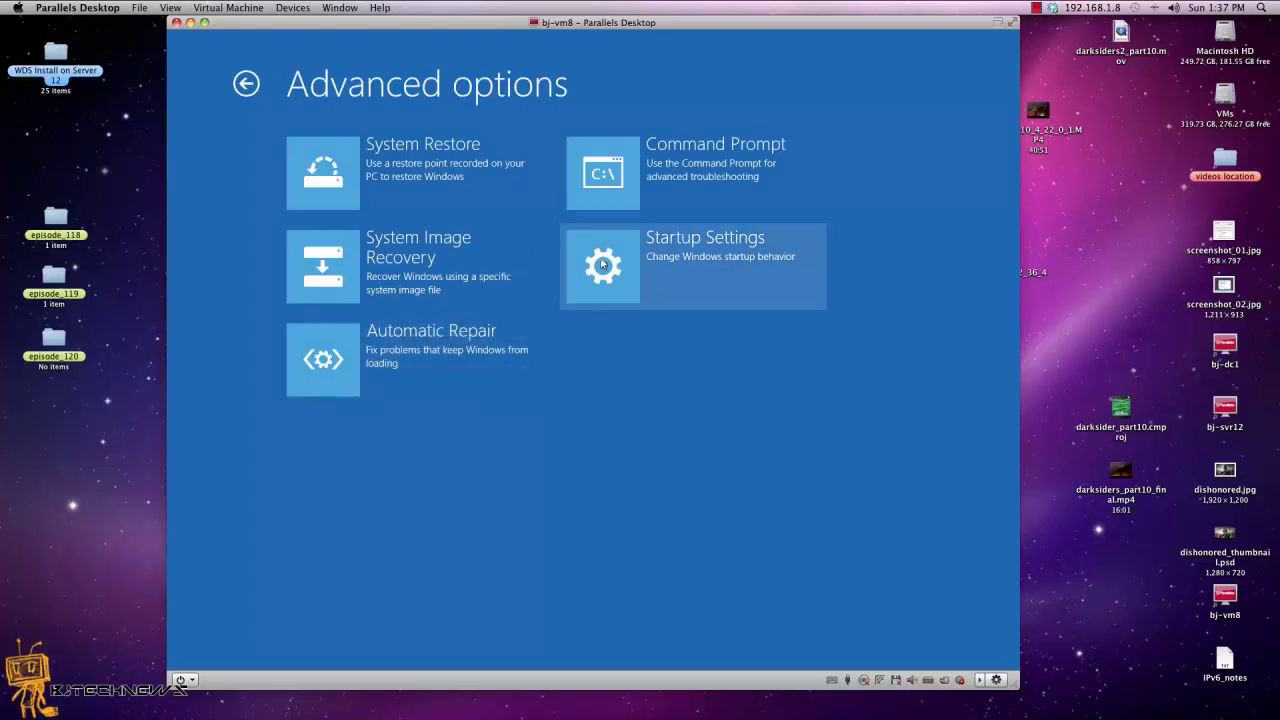
click(657, 252)
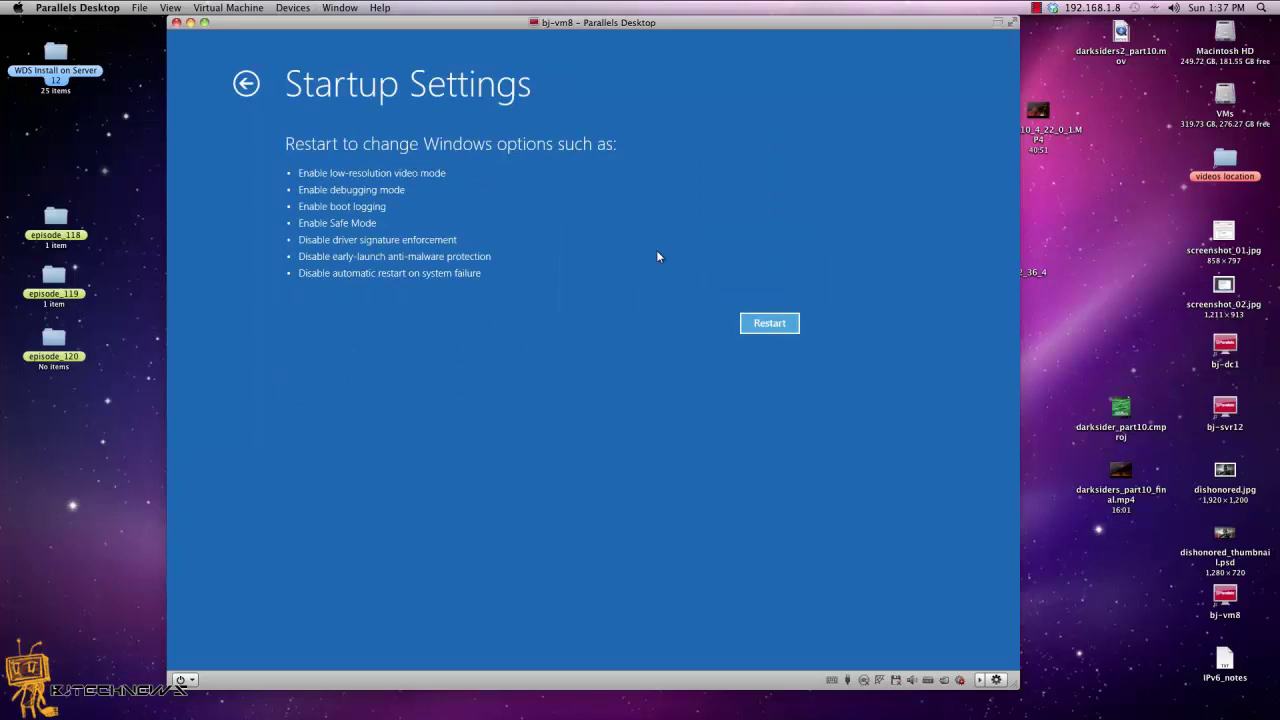
click(770, 323)
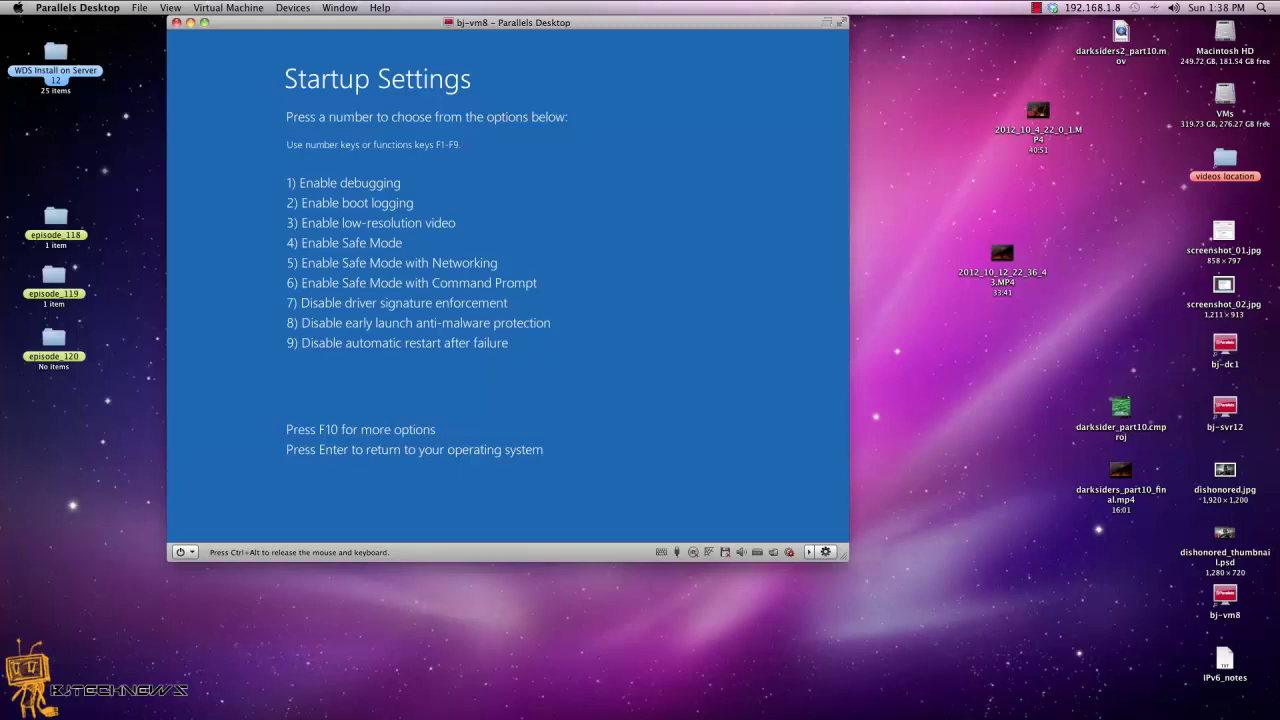
Step: Exit the Startup Settings menu and continue booting Windows 8 to the lock screen
key(4)
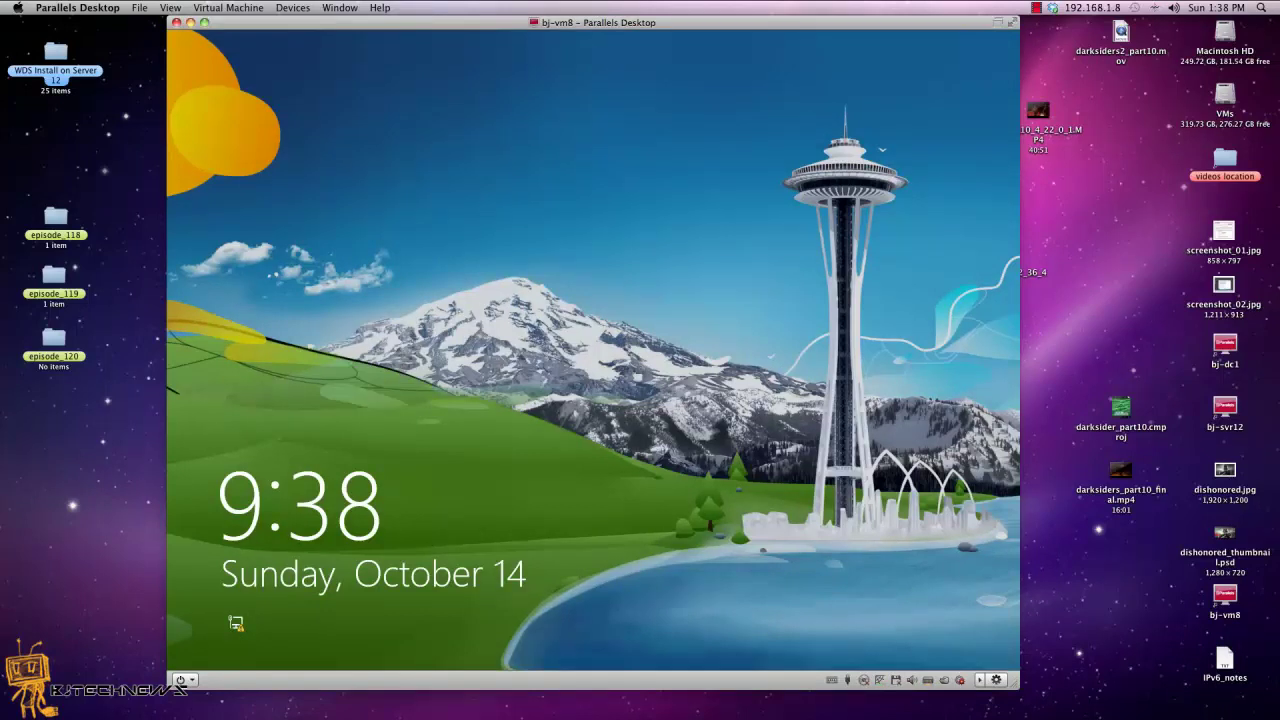
Step: Sign in past the lock screen with the account password and switch to the Windows desktop
click(507, 473)
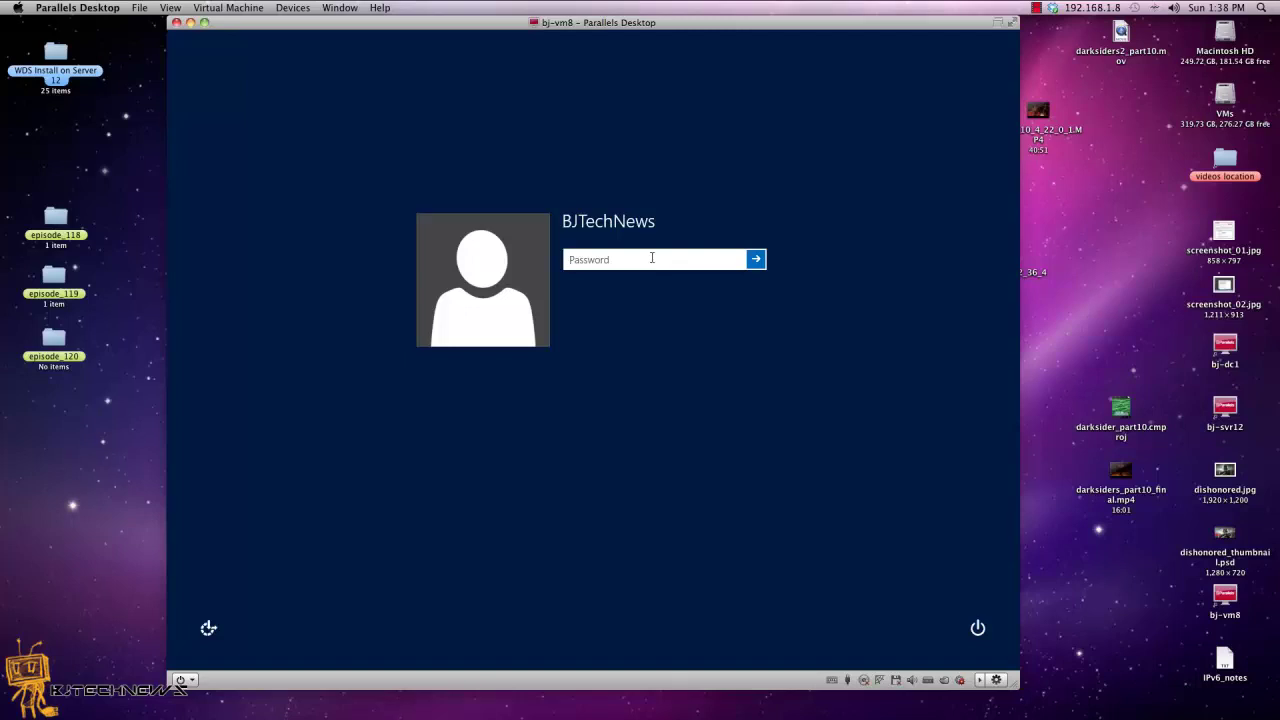
text(Password123)
key(Return)
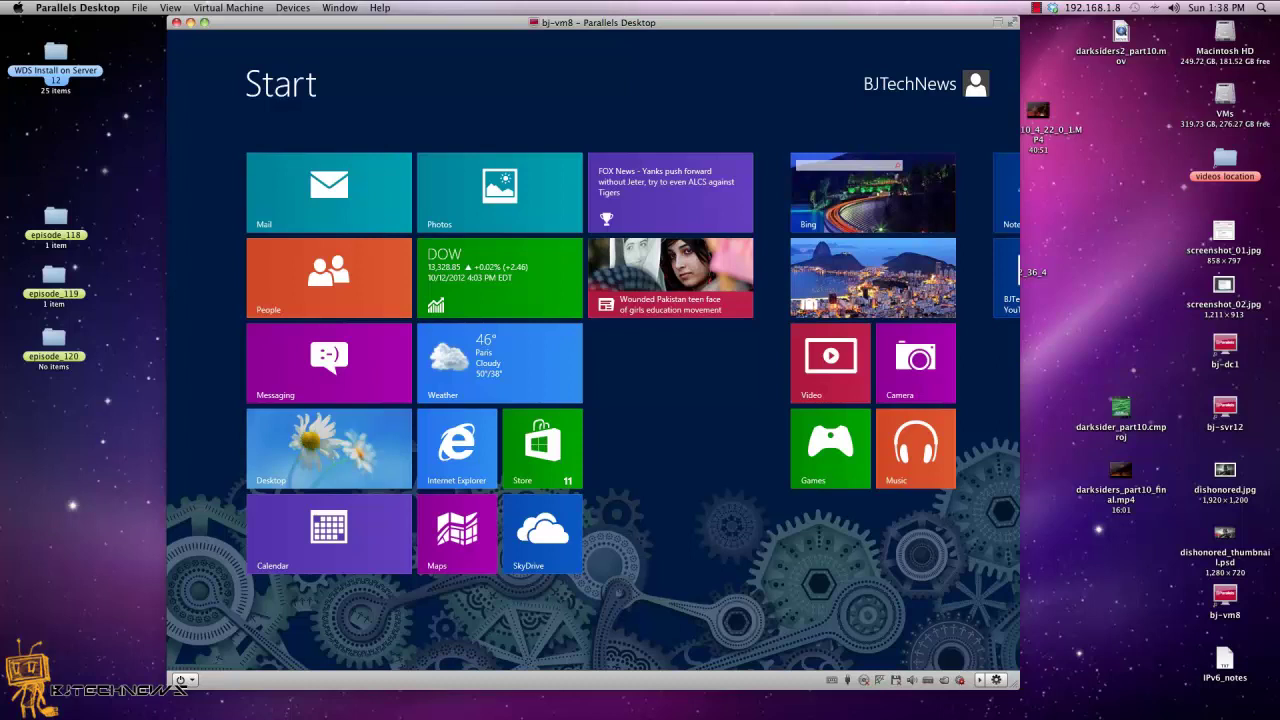
click(299, 481)
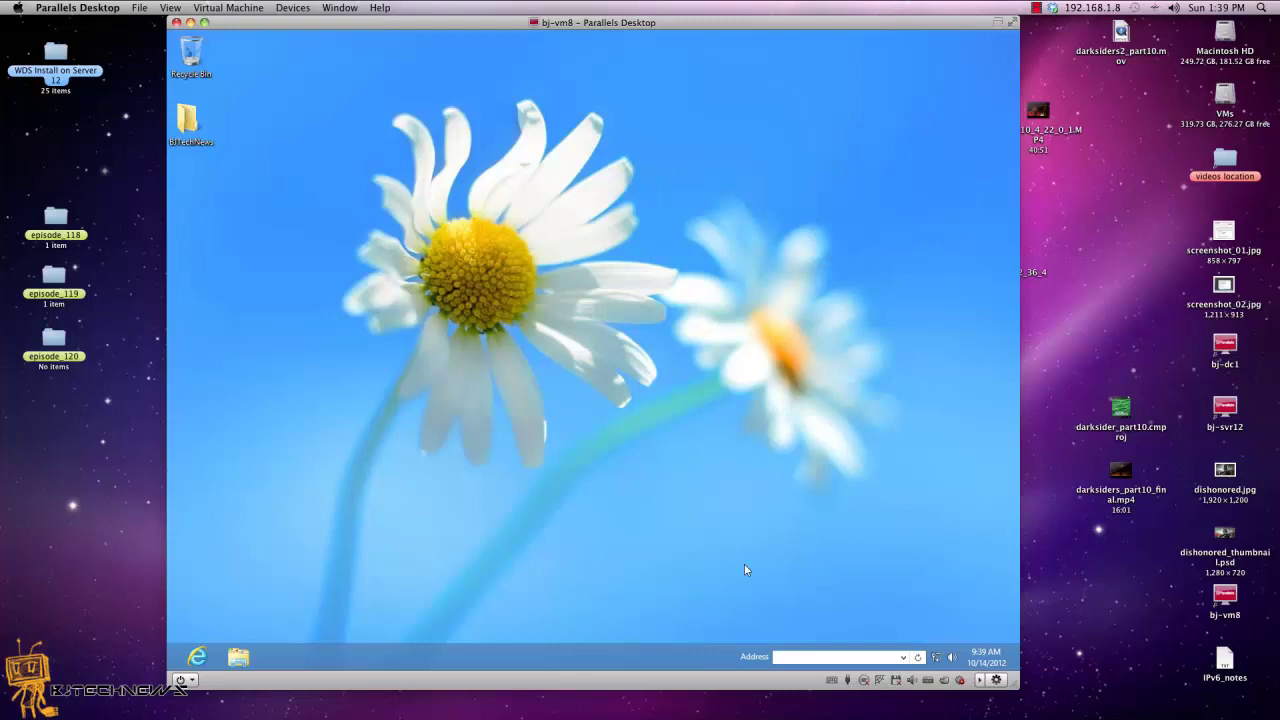
Step: Bring up the Windows security screen from Parallels and restart from its power menu into recovery options
click(833, 681)
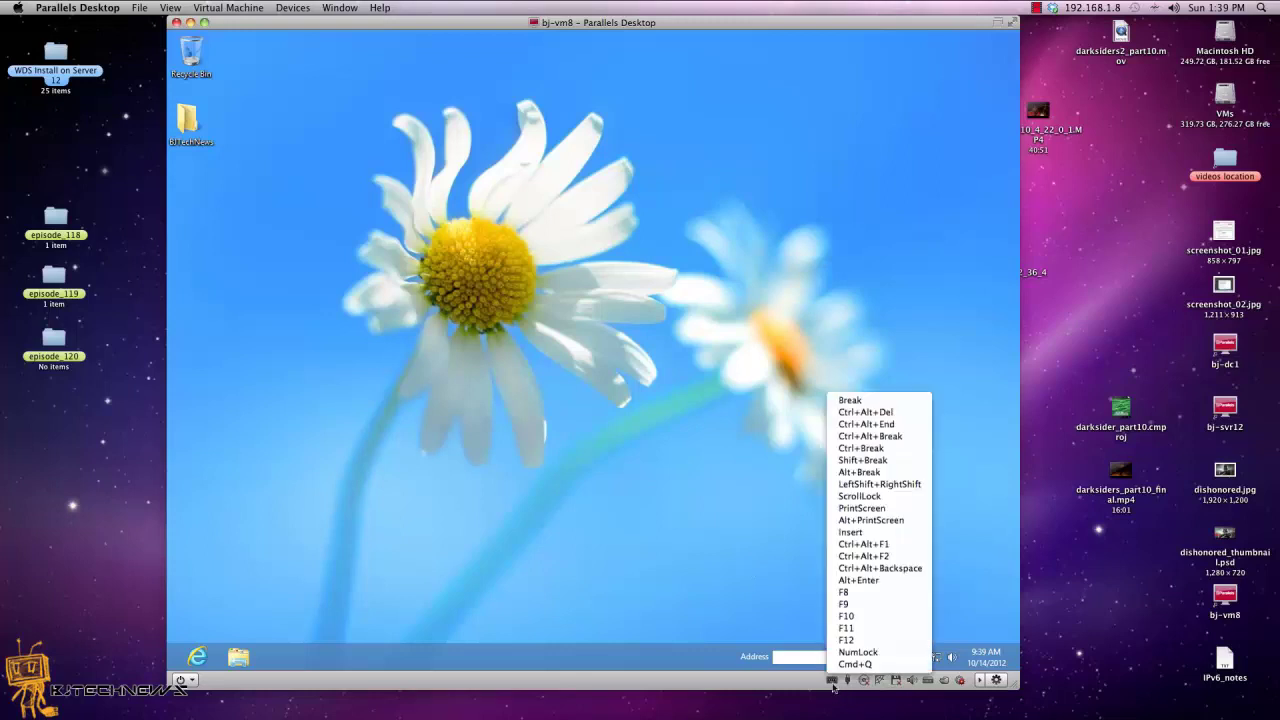
click(893, 412)
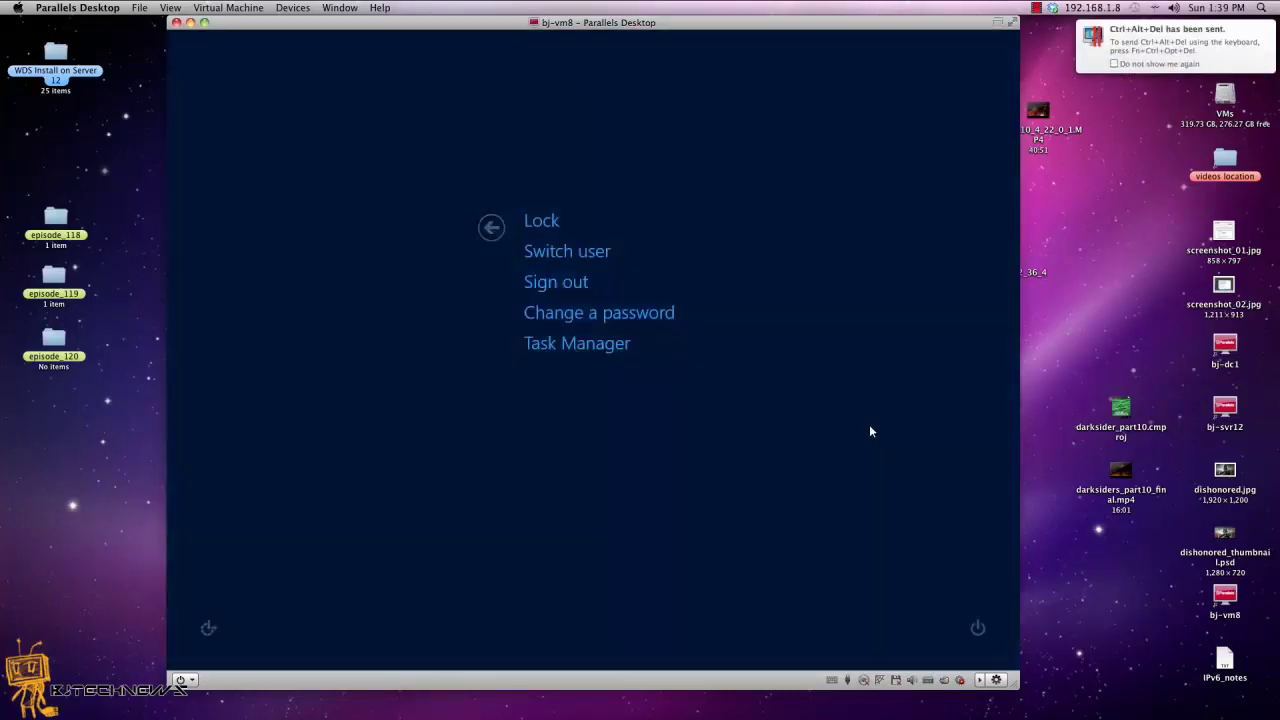
click(978, 627)
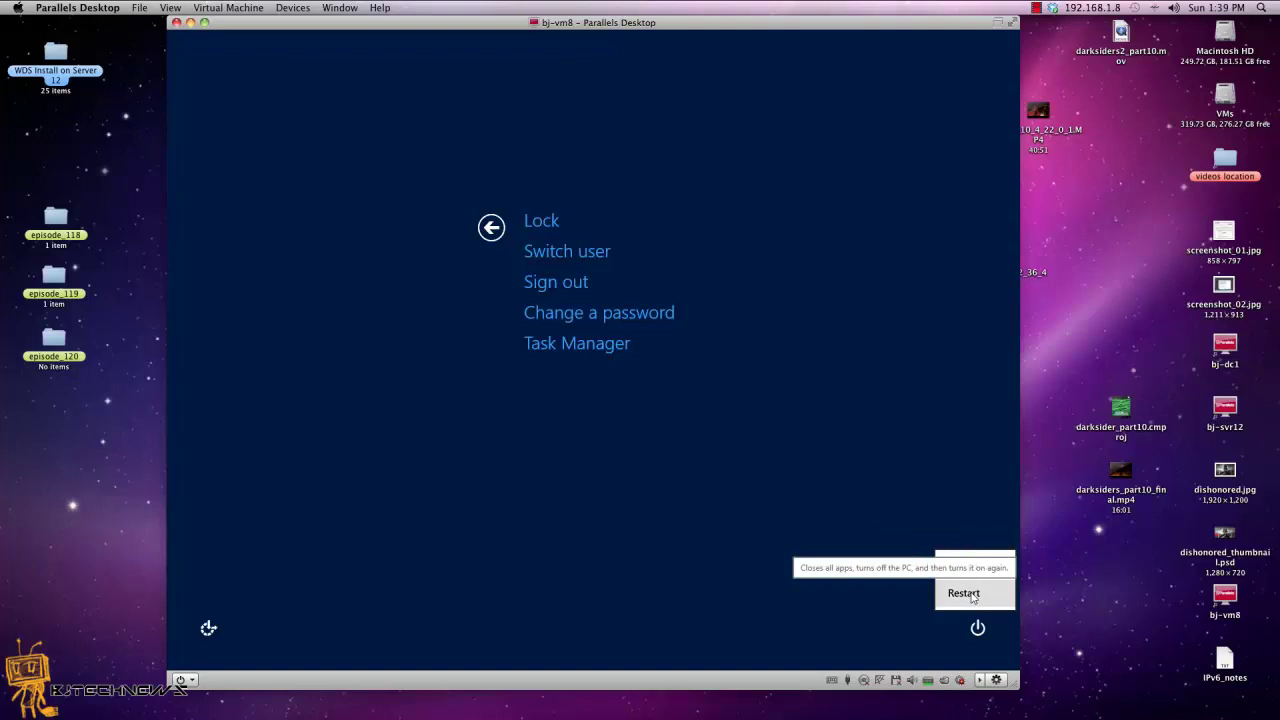
click(963, 593)
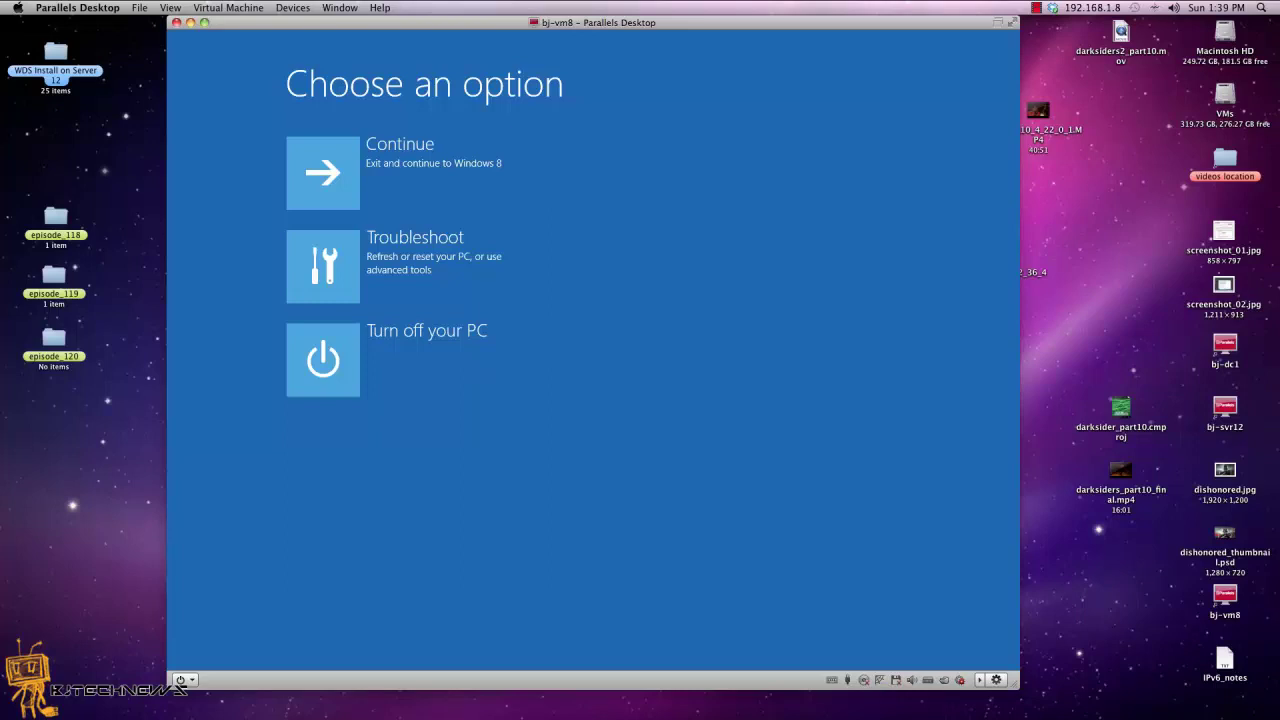
Step: Go through Troubleshoot > Advanced options > Startup Settings and restart into the nine-option boot menu
click(340, 274)
click(366, 355)
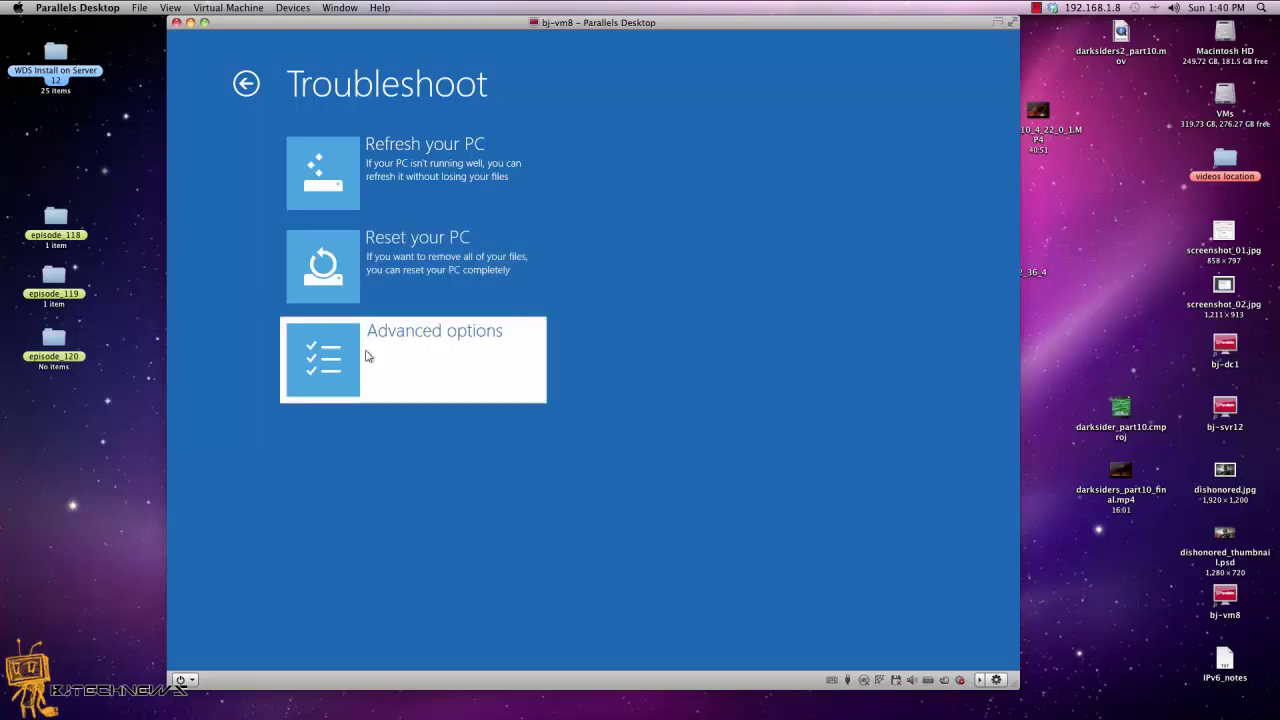
click(652, 276)
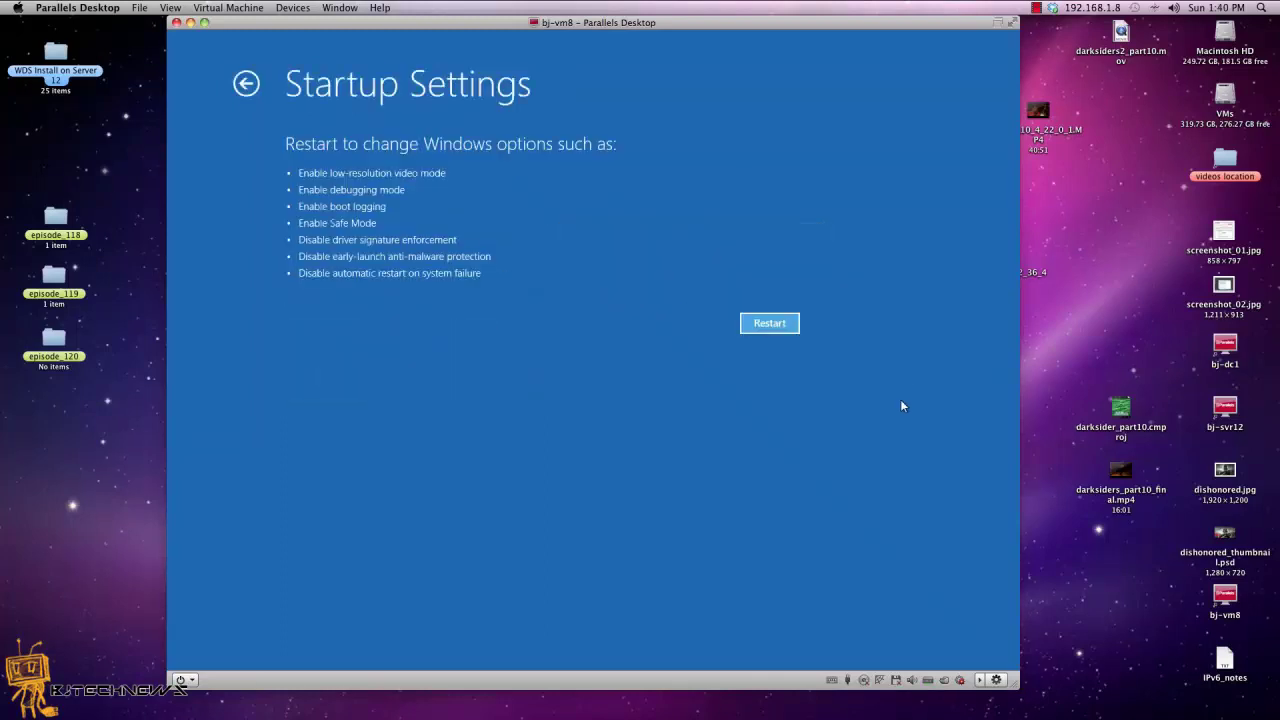
click(784, 327)
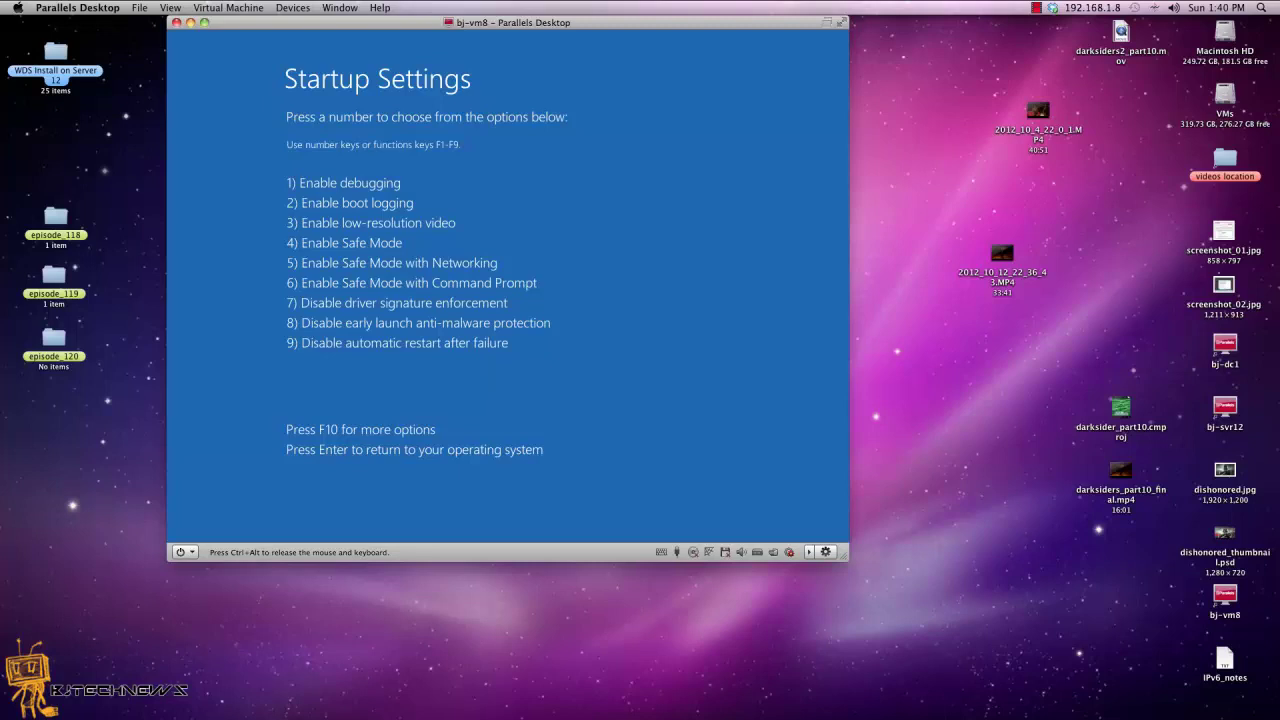
Step: Continue to a normal Windows boot, sign in with the account password, and open the desktop
key(4)
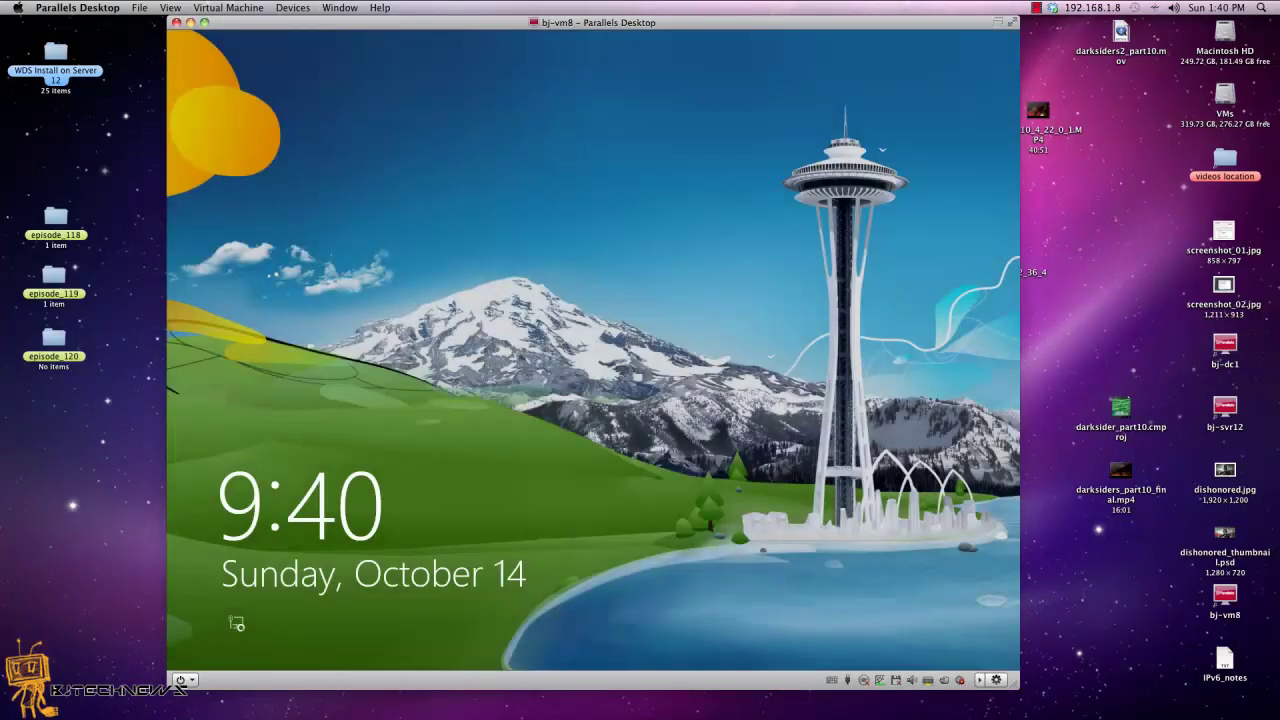
click(608, 434)
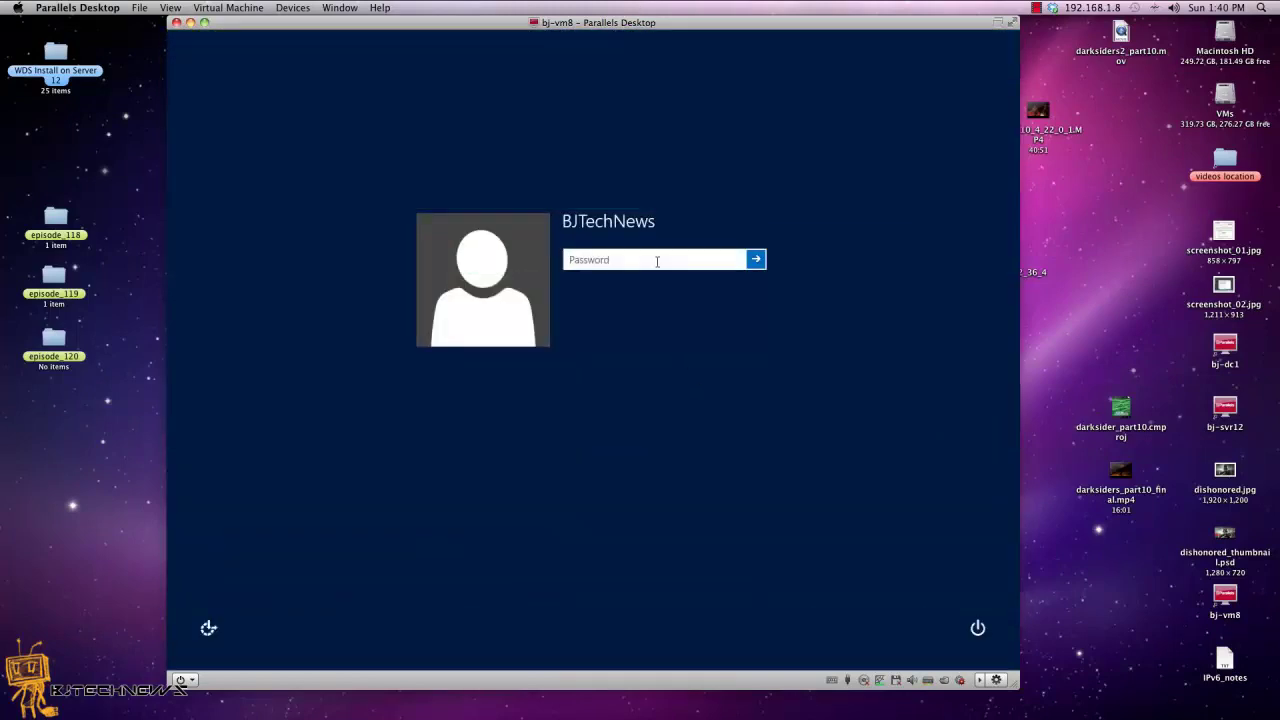
text(•••••••••••)
key(Return)
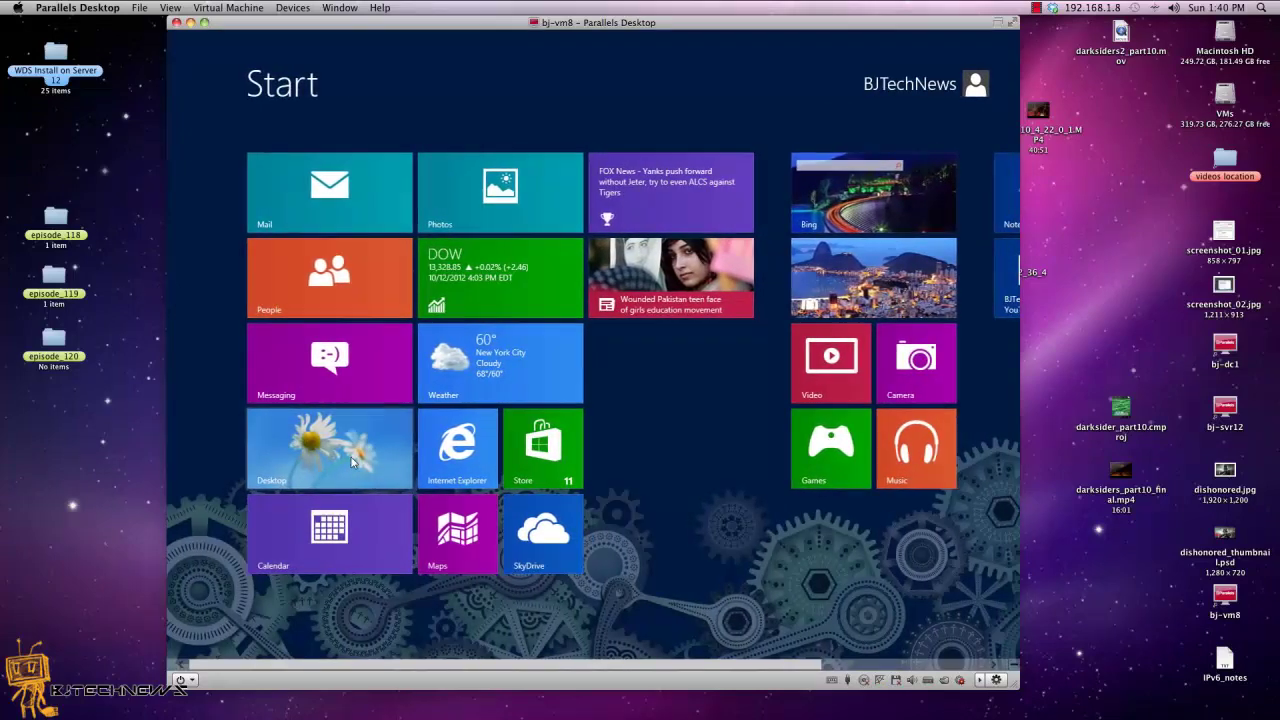
click(351, 459)
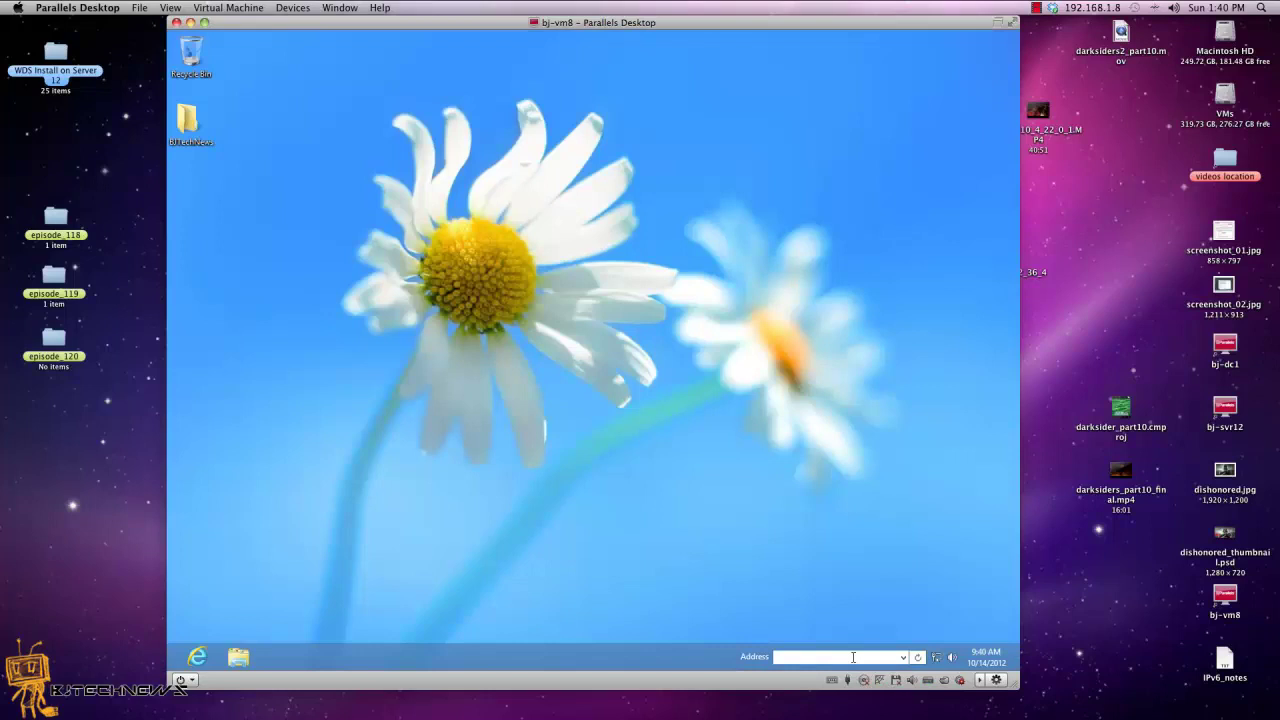
Step: Launch cmd from the taskbar Address box and run 'shutdown.exe /r /o'
click(790, 657)
text(cmd)
key(Return)
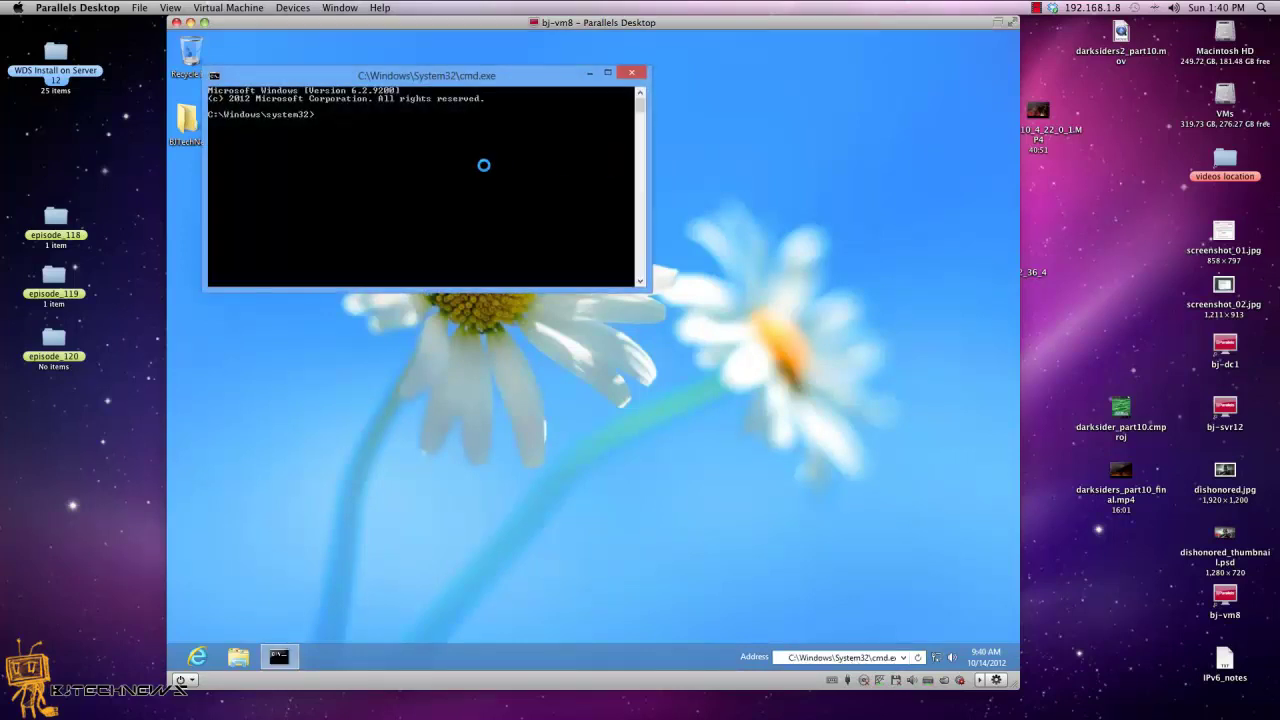
text(shutdown.exe /r /o)
key(Return)
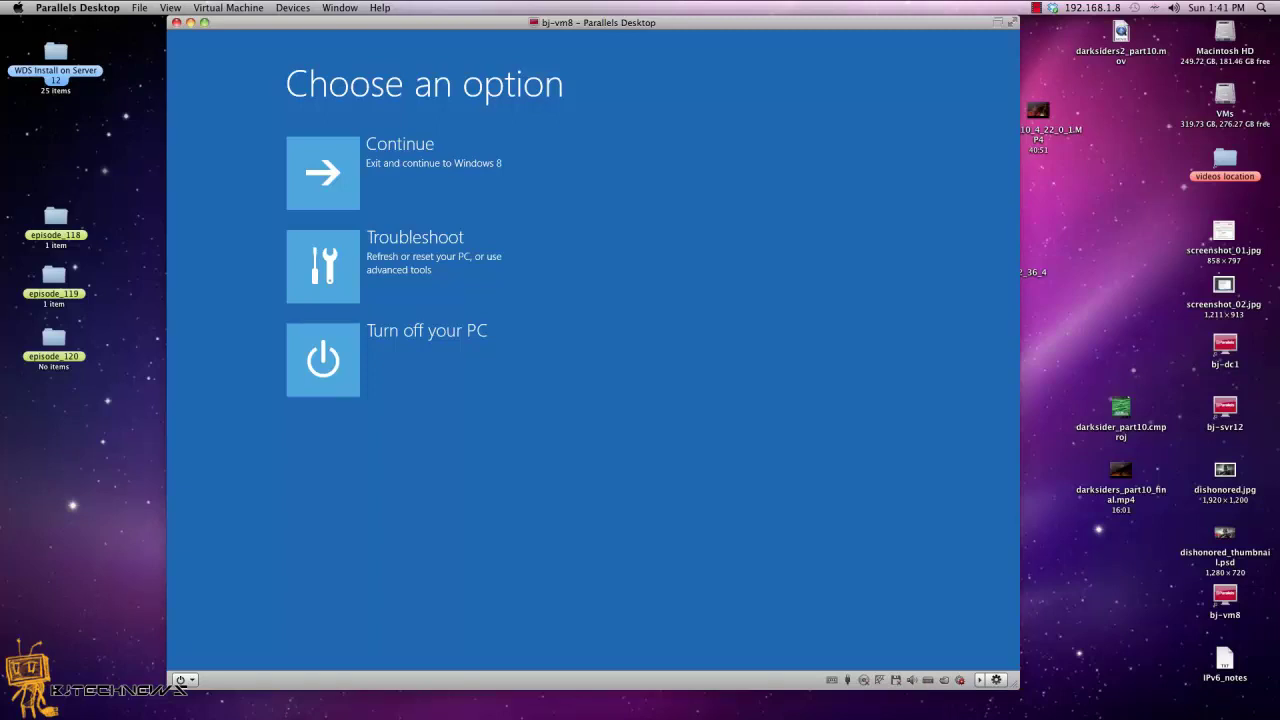
Step: Go through Troubleshoot > Advanced options > Startup Settings and restart the VM into the boot menu
click(314, 272)
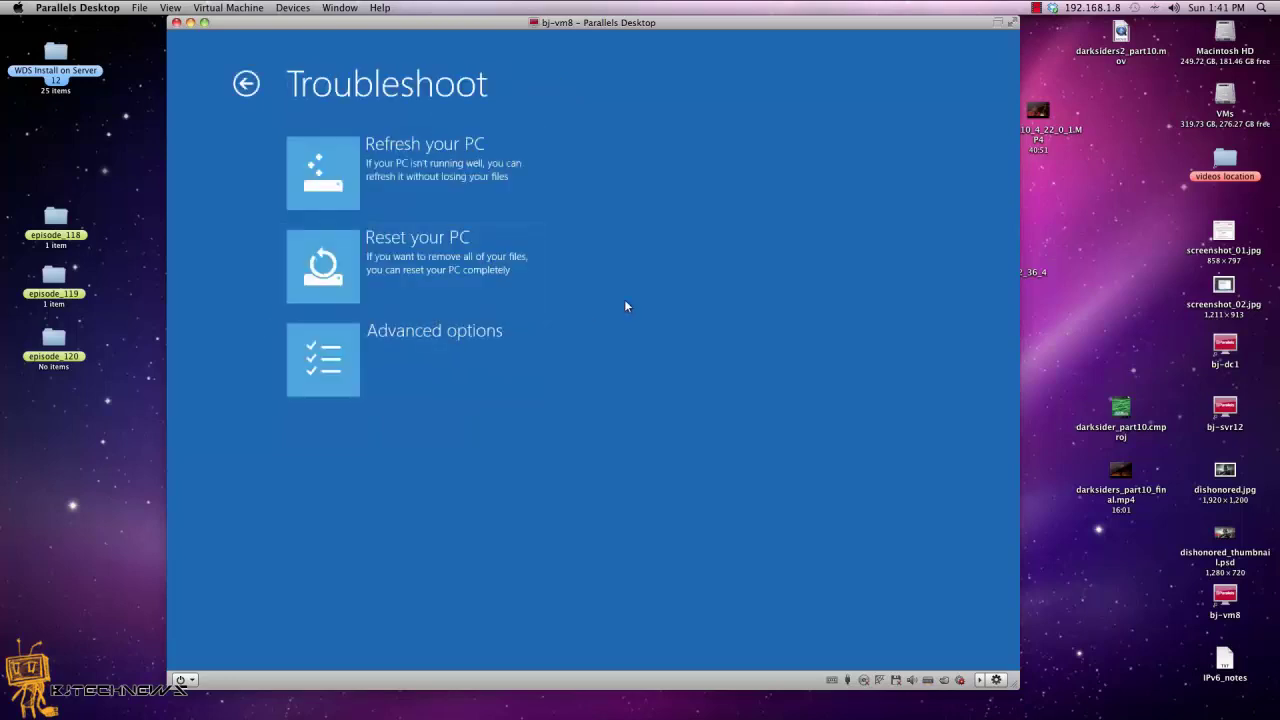
click(330, 345)
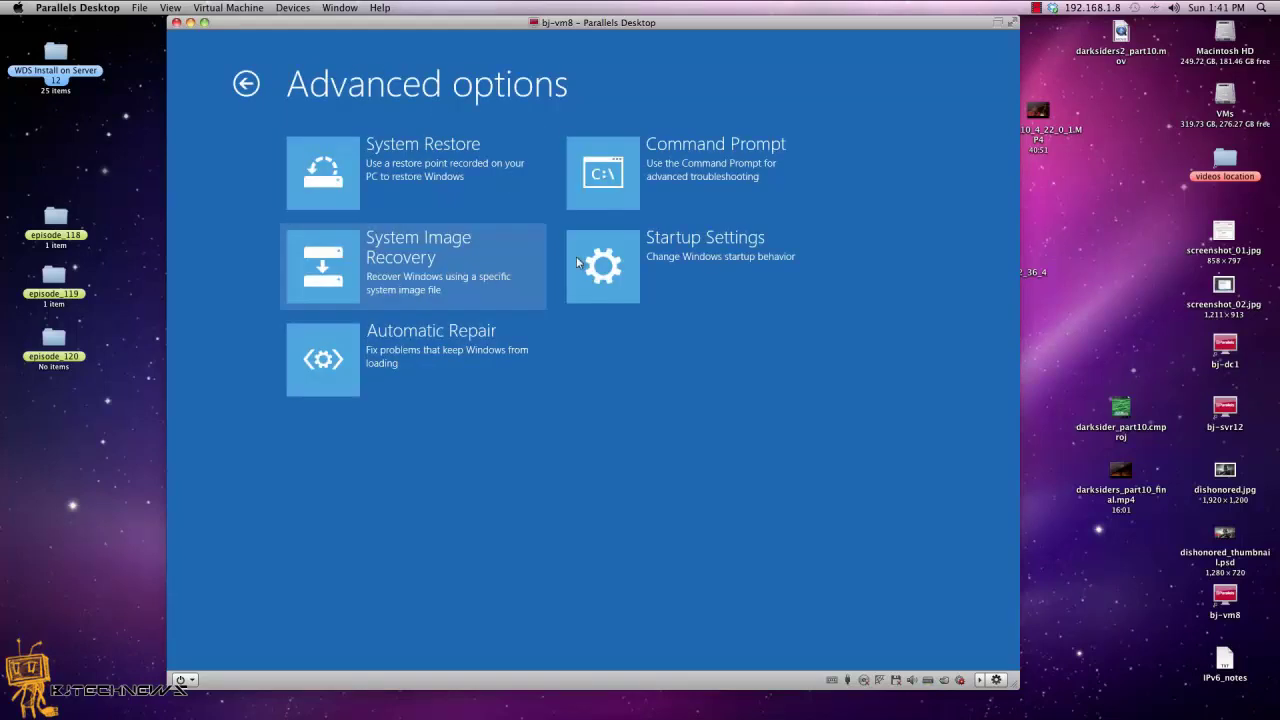
click(633, 272)
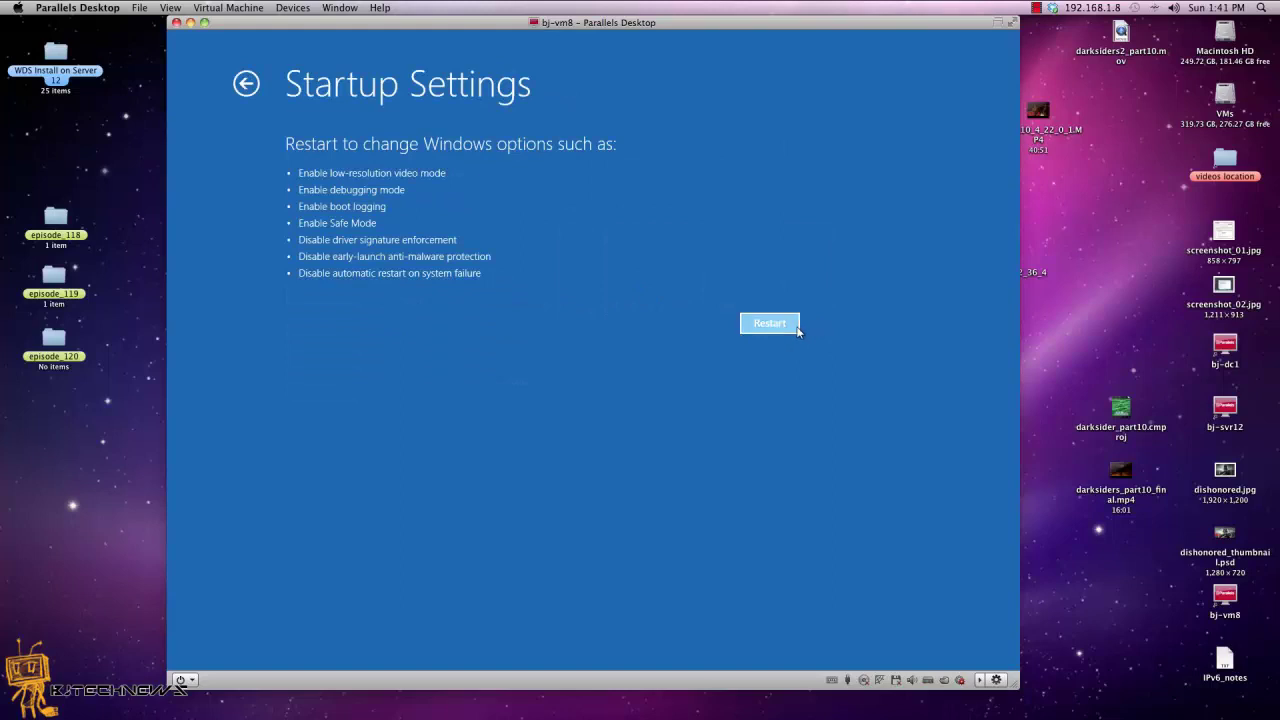
click(797, 328)
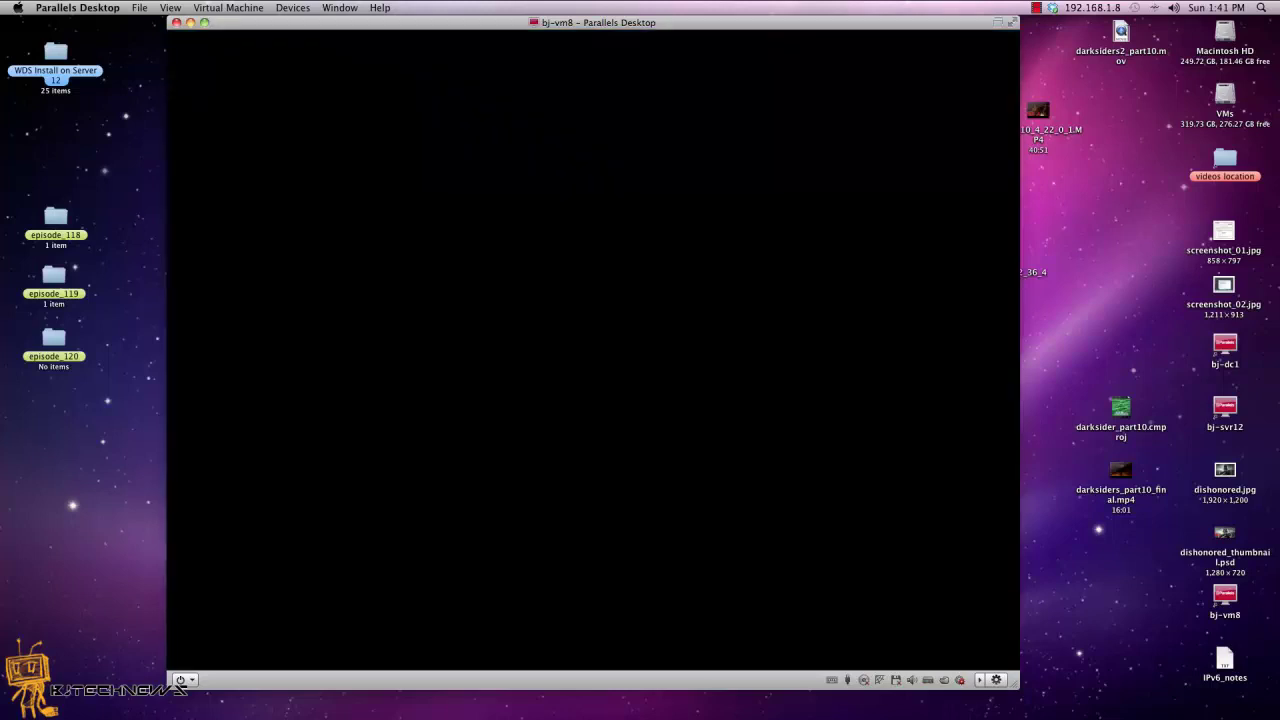